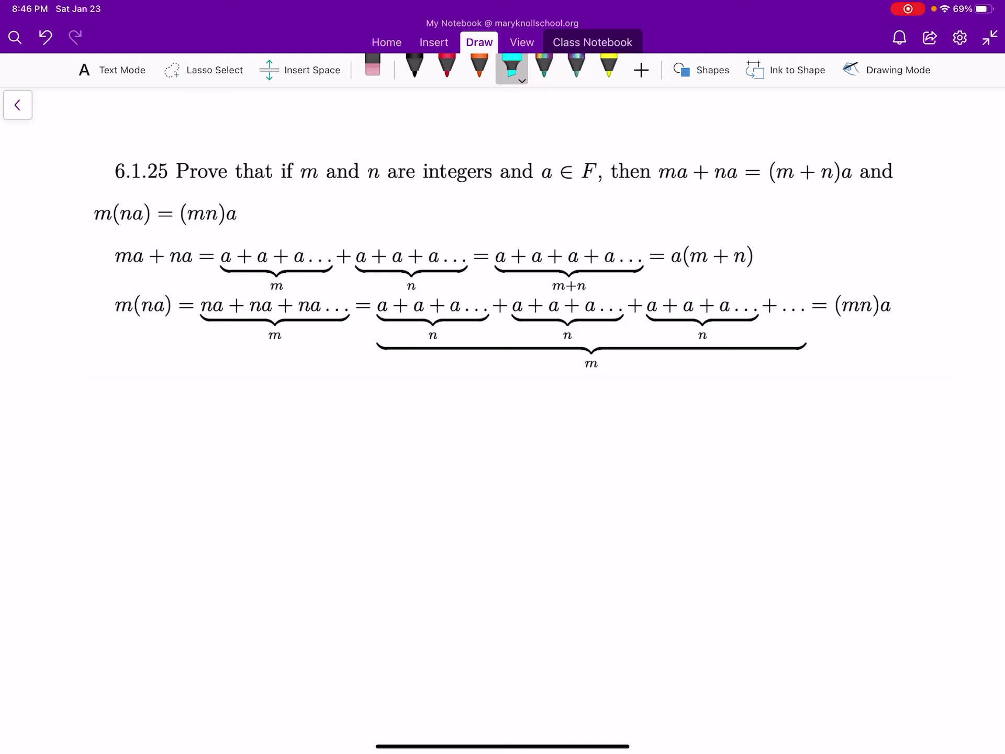
Step: Highlight "then ma + na" and "= (m + n)a" in the problem statement with cyan strokes
left_click_drag(610, 169, 655, 206)
left_click_drag(628, 160, 738, 177)
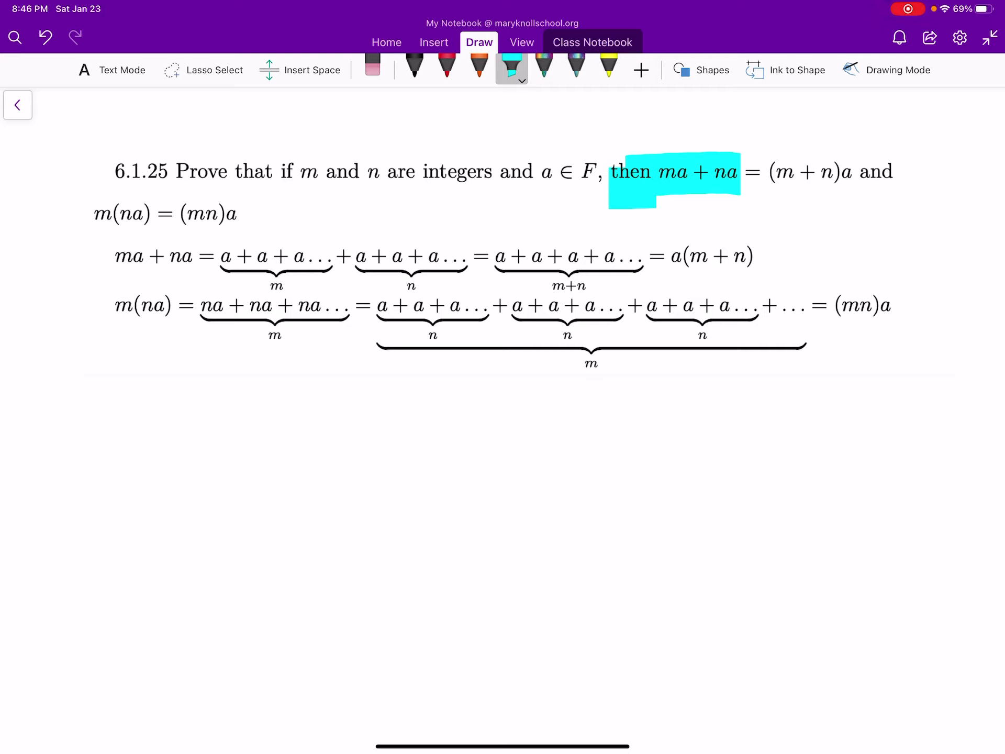
left_click_drag(756, 172, 868, 178)
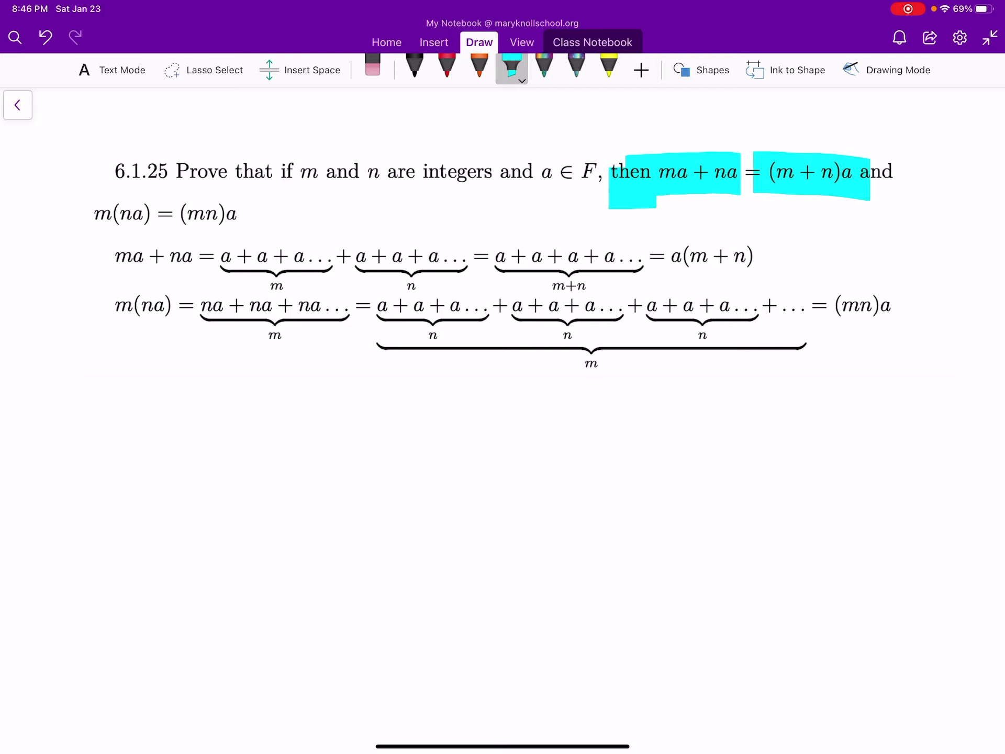
Step: Highlight ma, na and the a + a + a… groups above m and n in cyan
left_click_drag(132, 236, 140, 282)
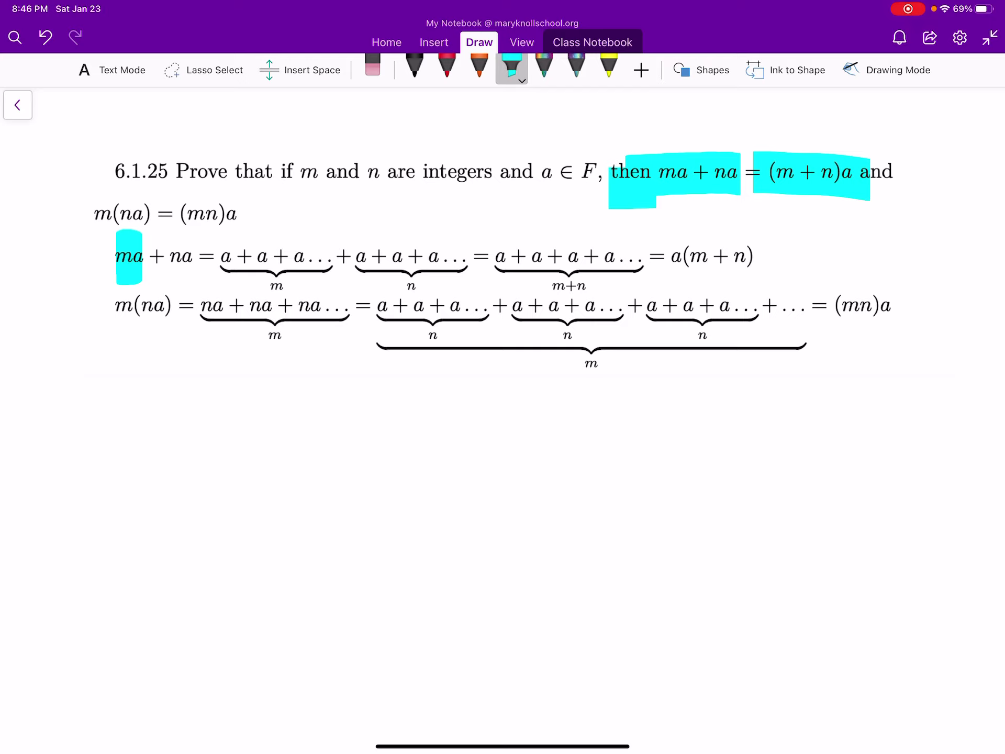
left_click_drag(230, 253, 321, 255)
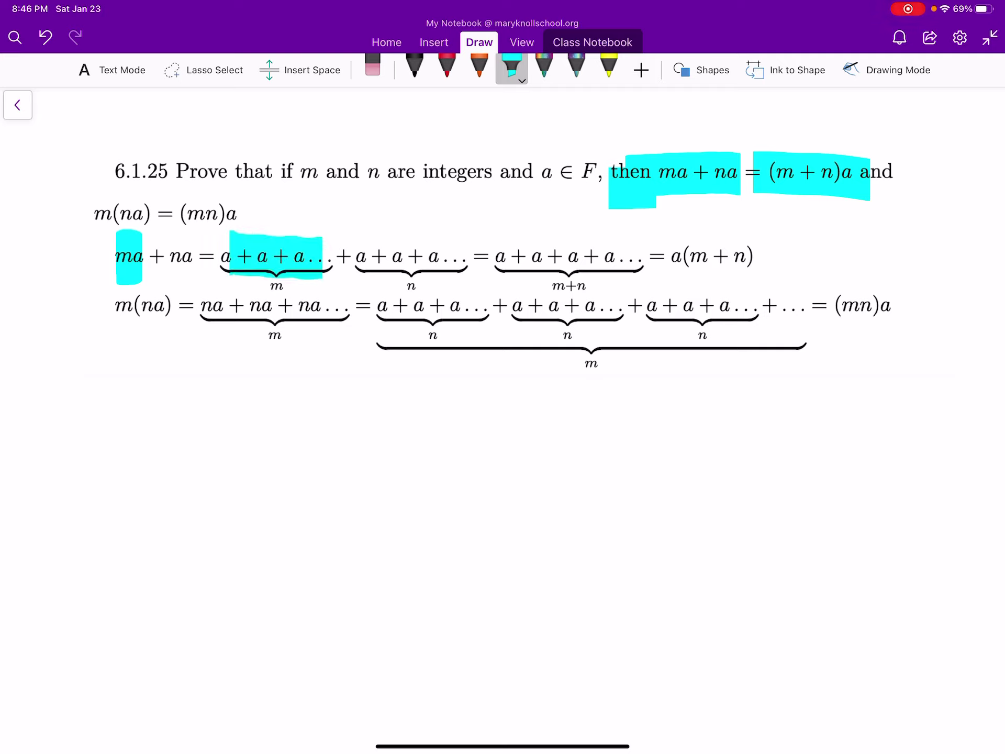
mouse_move(176, 236)
left_mouse_down()
mouse_move(180, 282)
mouse_move(190, 235)
left_mouse_up()
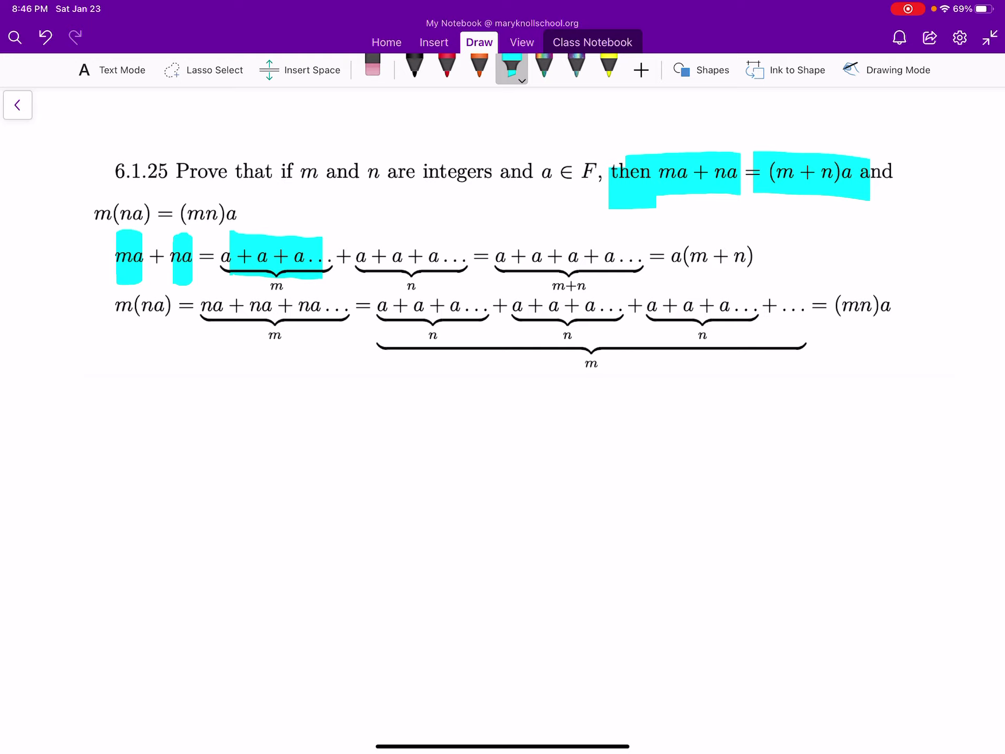
left_click_drag(356, 257, 455, 258)
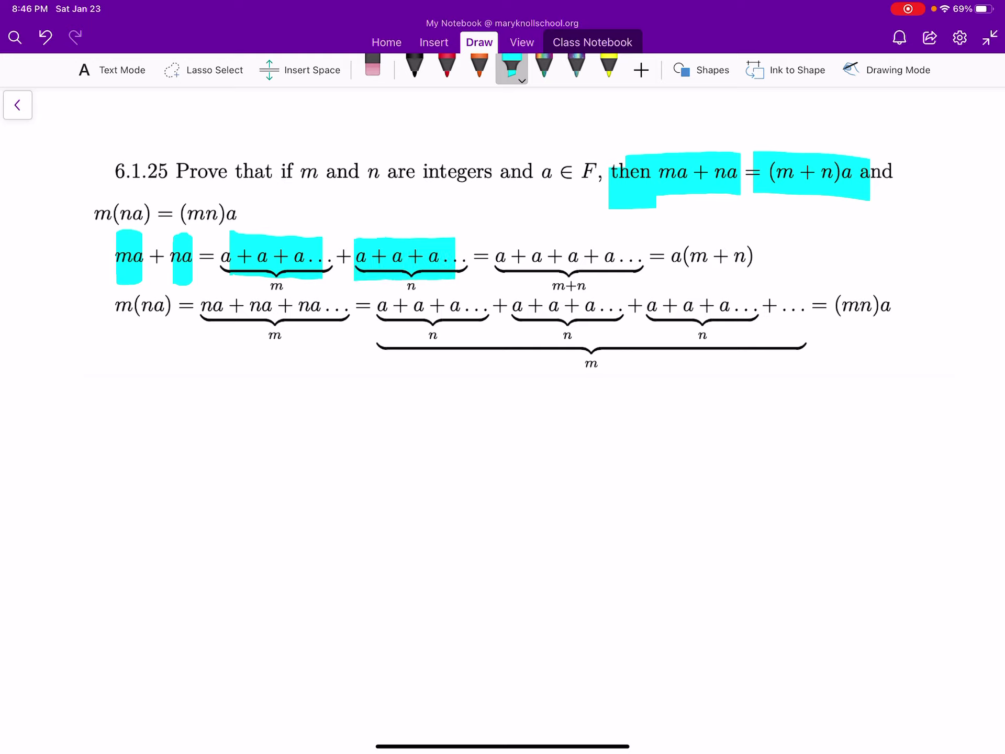
Step: Cover all of ma + na, the a + a + a… group above m+n and a(m + n) in cyan
left_click_drag(118, 255, 194, 259)
left_click_drag(494, 255, 648, 252)
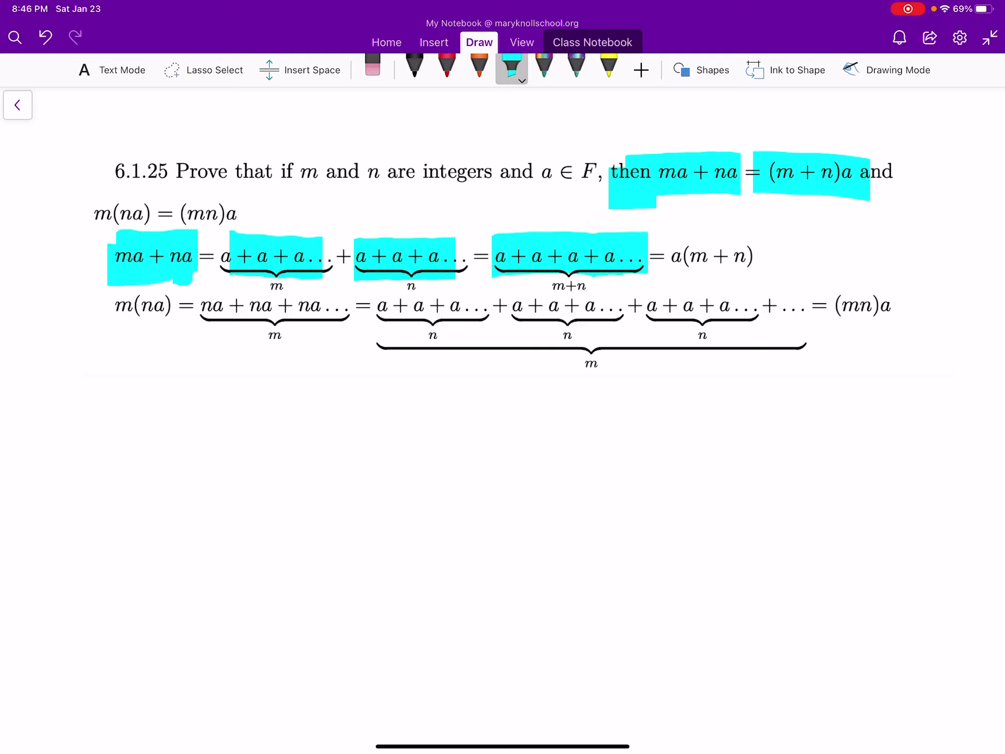
left_click_drag(664, 256, 751, 256)
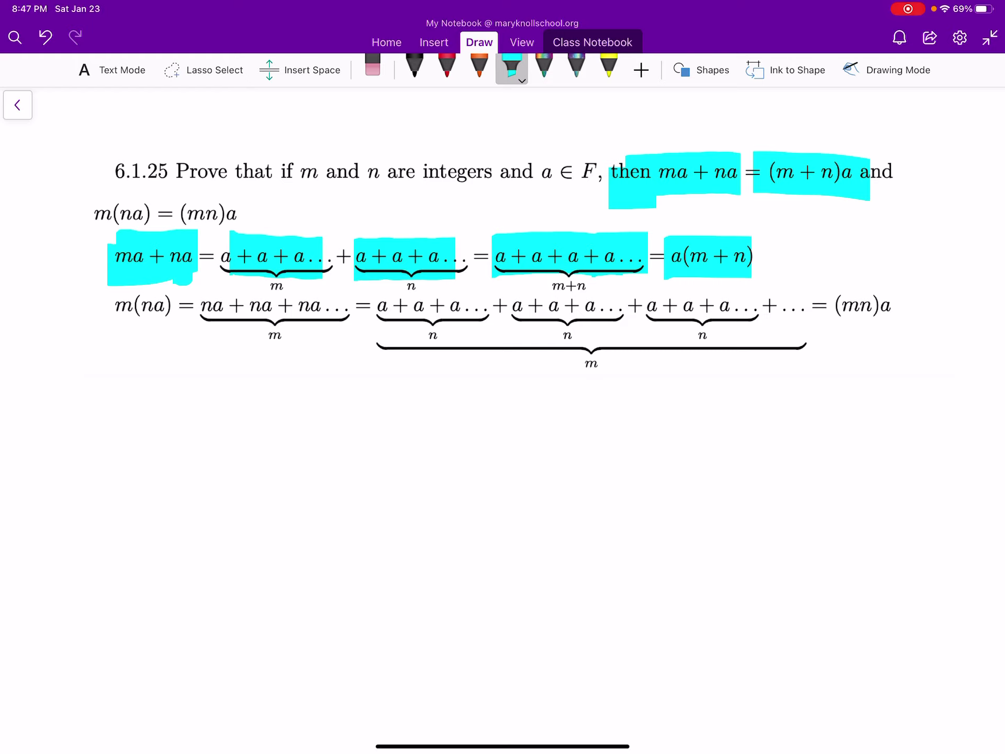
Step: Highlight na in m(na), m, na + na + na… and the first a + a + a… group with its n in cyan
mouse_move(152, 287)
left_mouse_down()
mouse_move(146, 334)
mouse_move(167, 314)
left_mouse_up()
left_click_drag(268, 314, 267, 355)
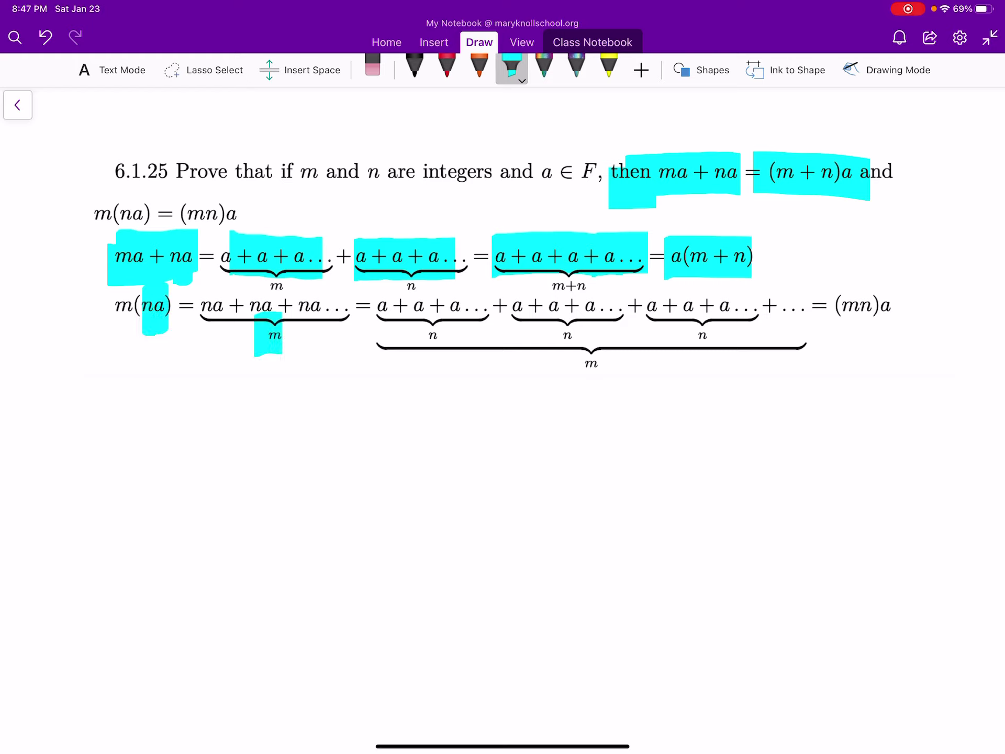
left_click_drag(203, 308, 338, 308)
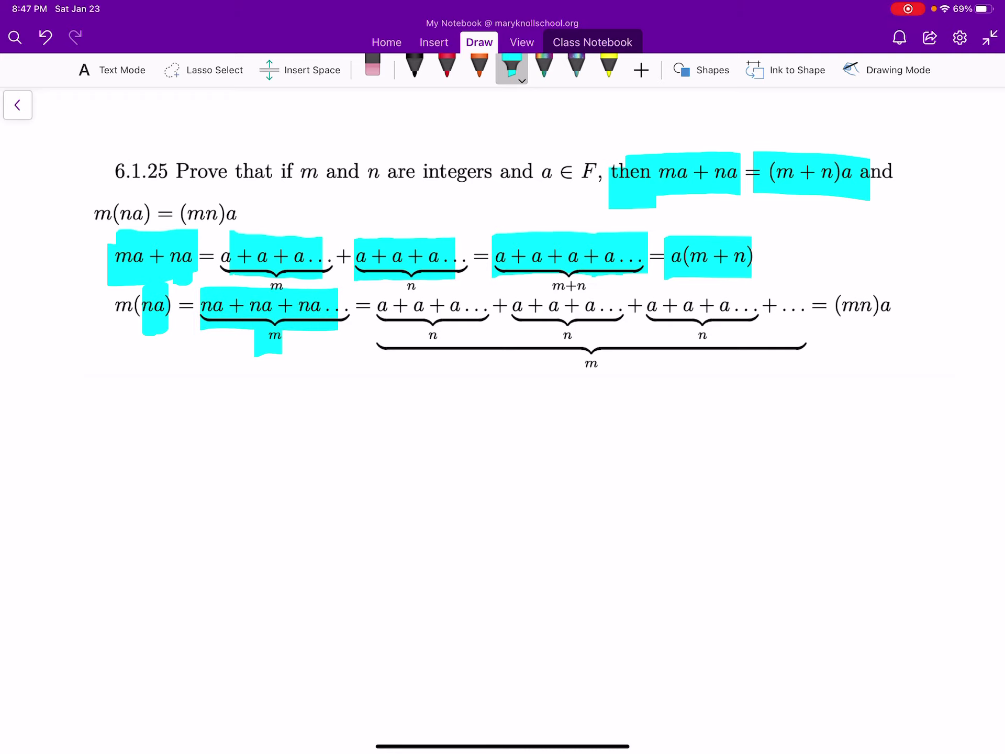
mouse_move(377, 306)
left_mouse_down()
mouse_move(492, 306)
mouse_move(442, 355)
left_mouse_up()
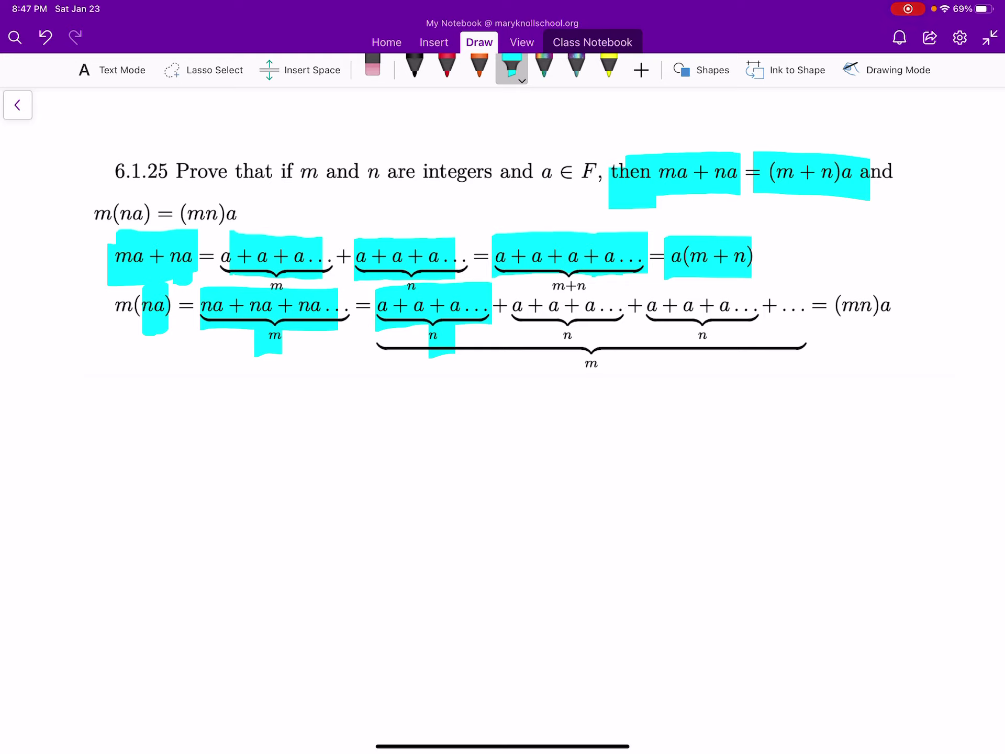
Step: Erase the strokes over na + na + na… and m, then highlight only the first na in cyan
left_click(372, 66)
left_click_drag(268, 346, 267, 308)
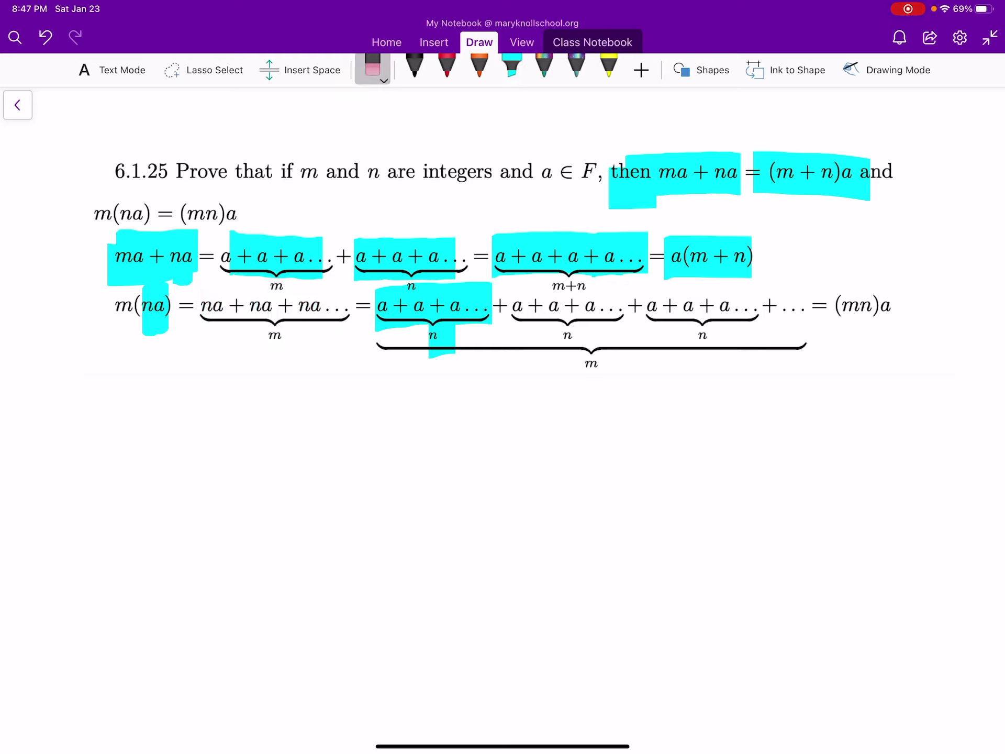
left_click(510, 66)
mouse_move(204, 286)
left_mouse_down()
mouse_move(207, 337)
mouse_move(223, 282)
left_mouse_up()
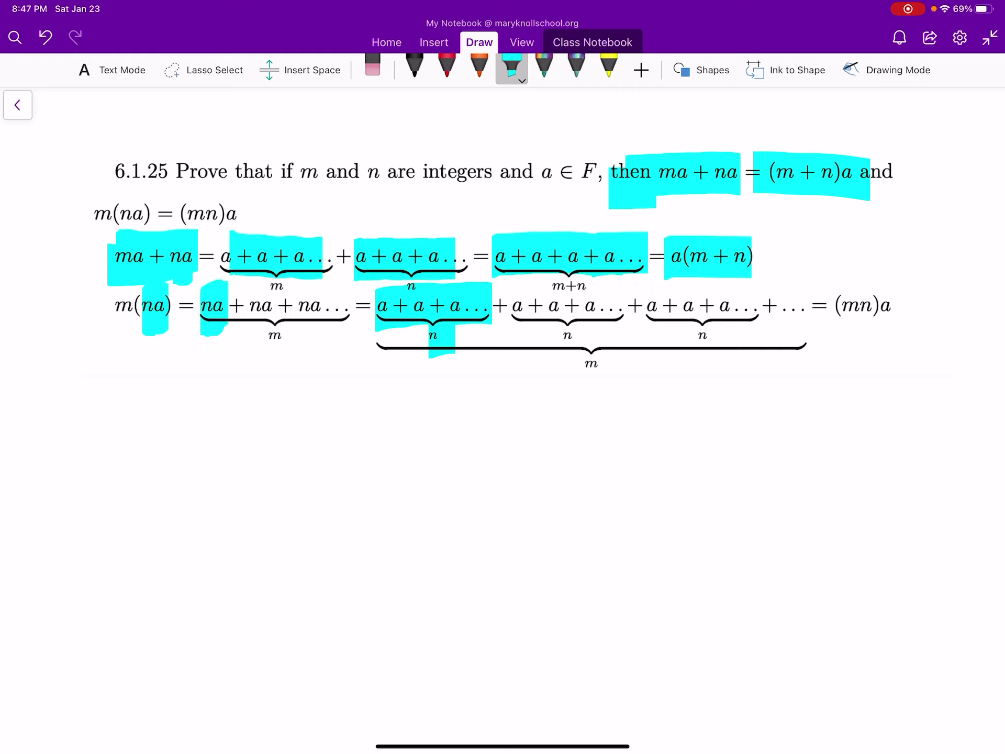
left_click(511, 66)
Step: Highlight the second na and the second a + a + a… group in magenta
left_click(570, 249)
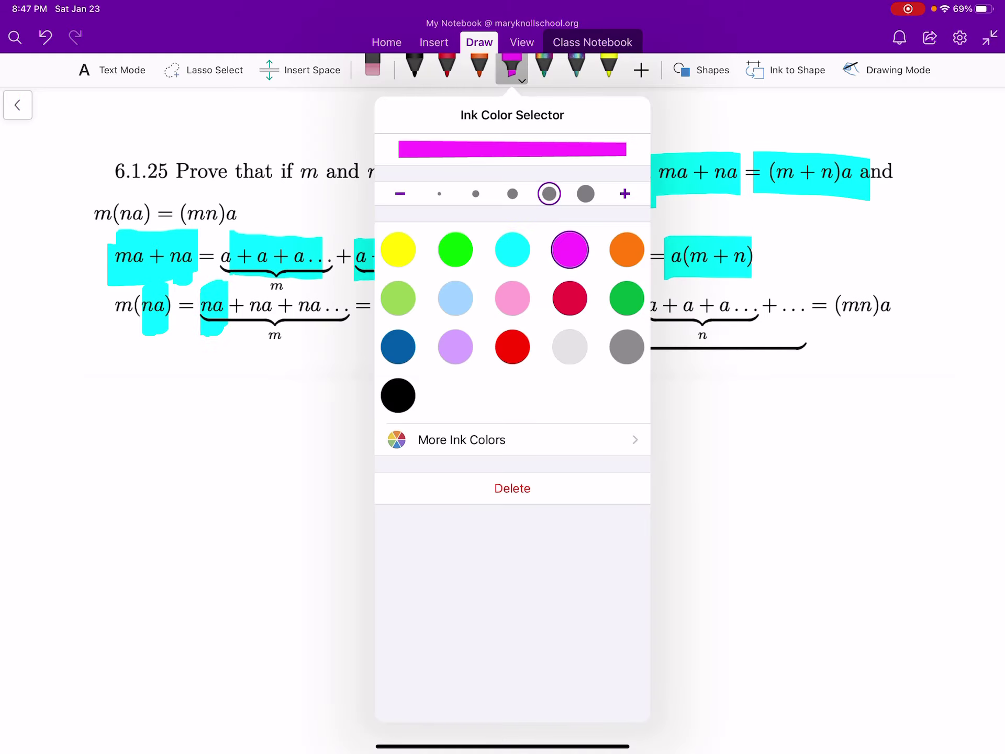
left_click(511, 66)
mouse_move(261, 288)
left_mouse_down()
mouse_move(261, 331)
mouse_move(273, 282)
left_mouse_up()
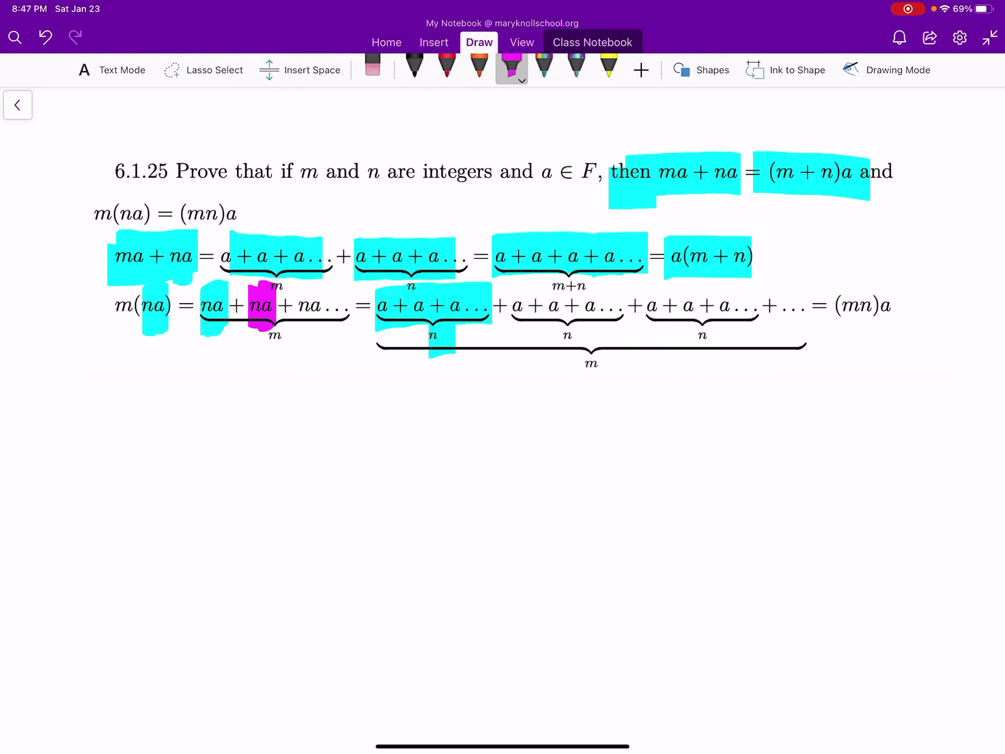
left_click_drag(511, 287, 613, 323)
Step: Highlight the third na and the third a + a + a… group in green
left_click(511, 66)
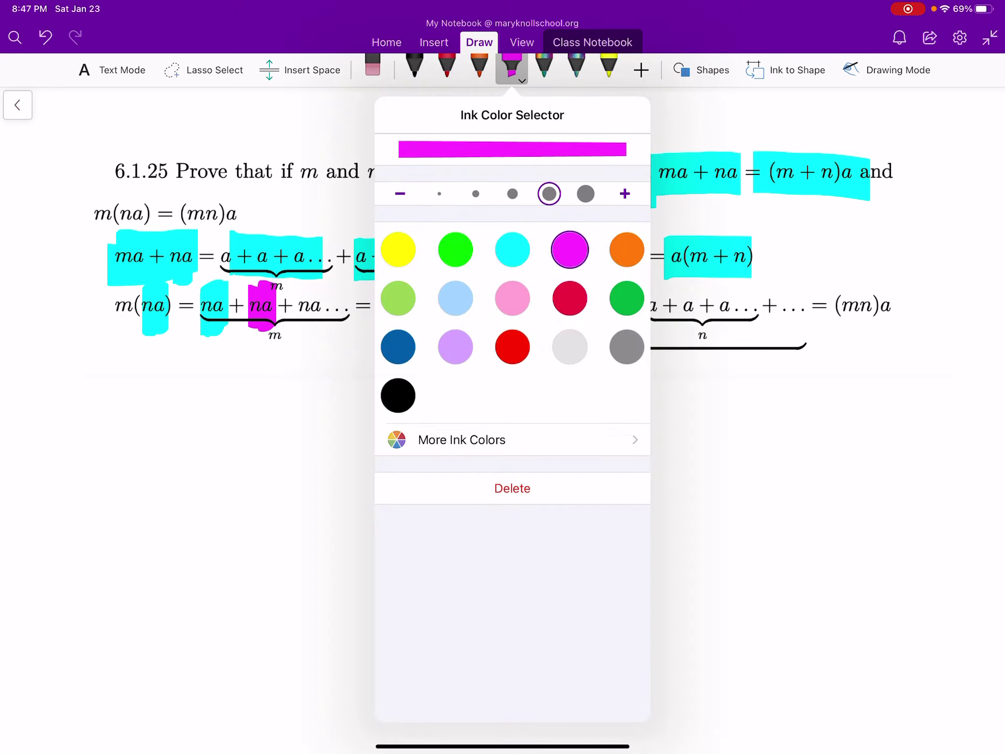
left_click(627, 297)
left_click(511, 66)
left_click_drag(314, 287, 314, 330)
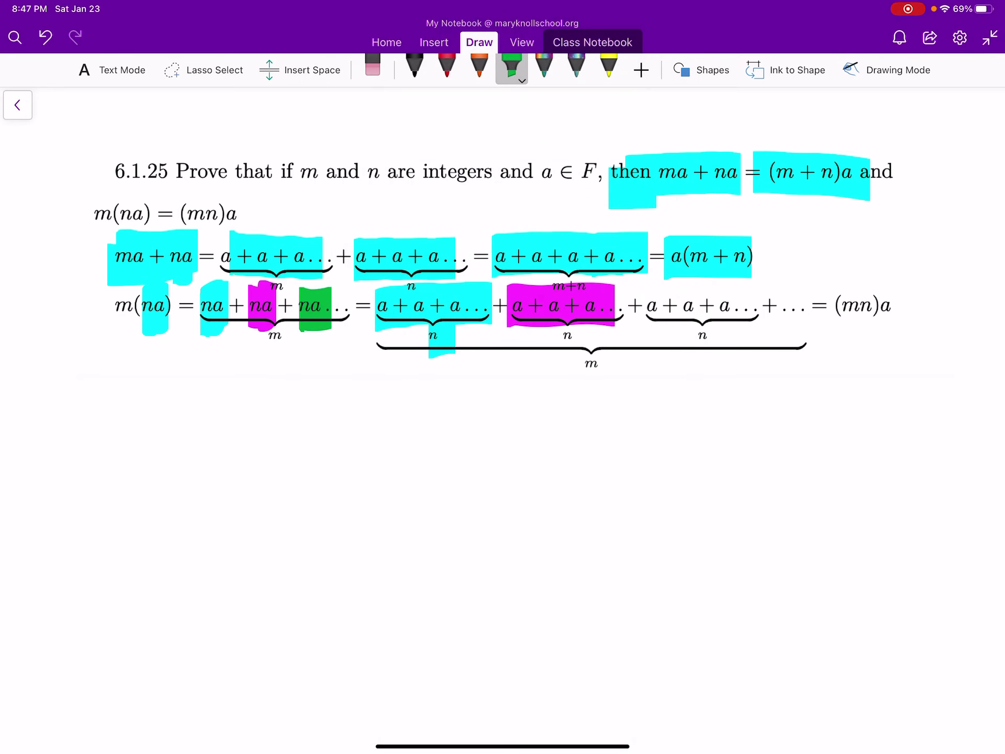
left_click_drag(658, 306, 765, 308)
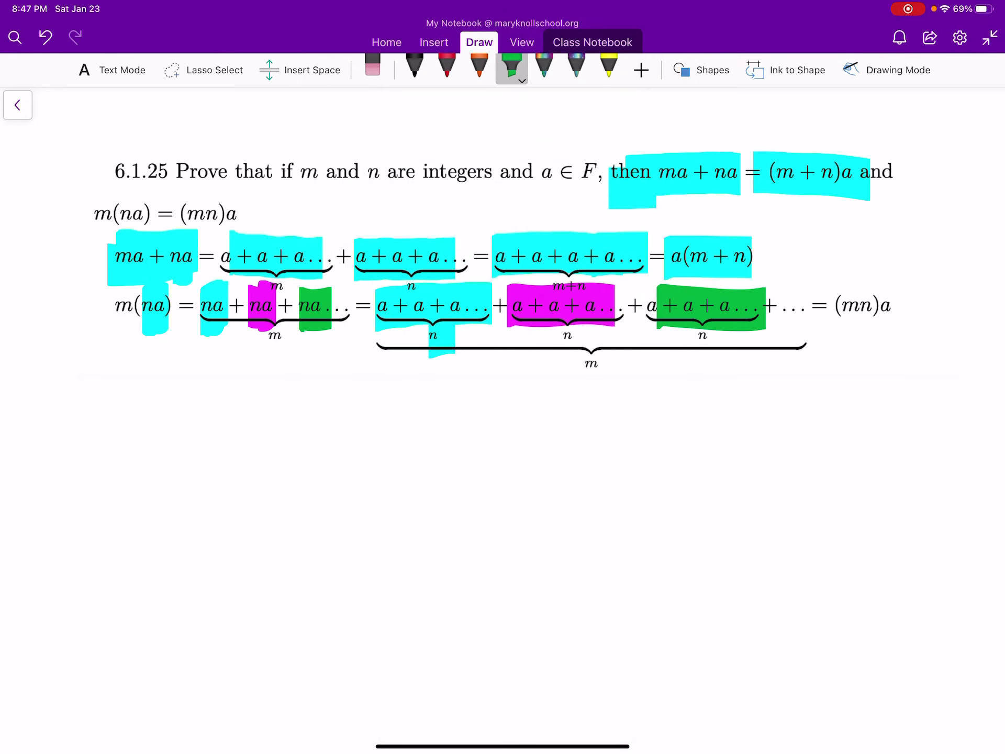